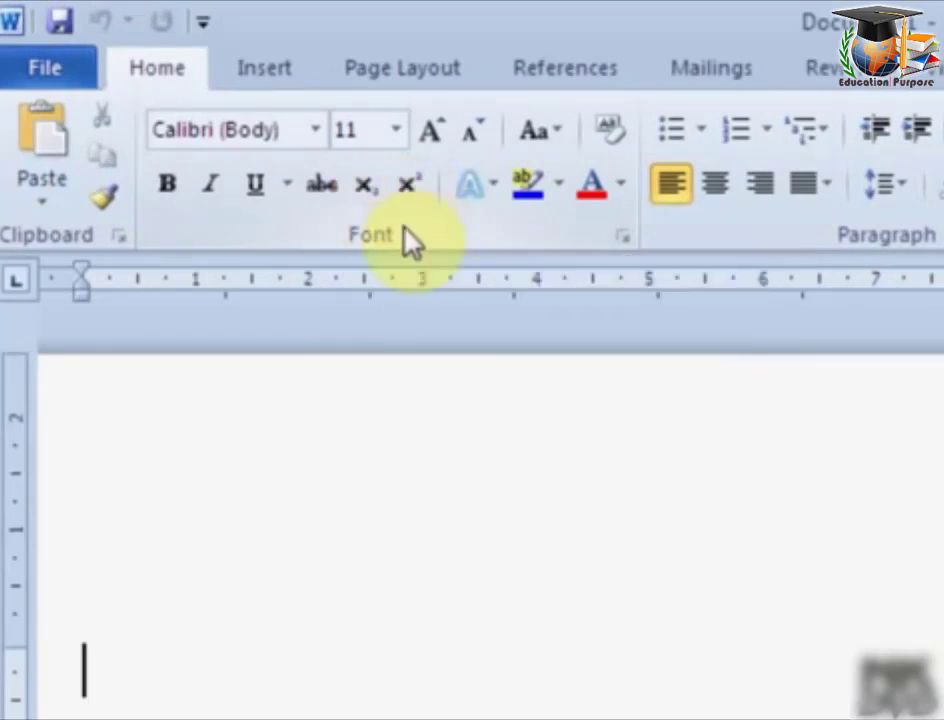
Open the recent document 'This is Microsoft Word file' from the File menu.
left_click(34, 72)
left_click(396, 217)
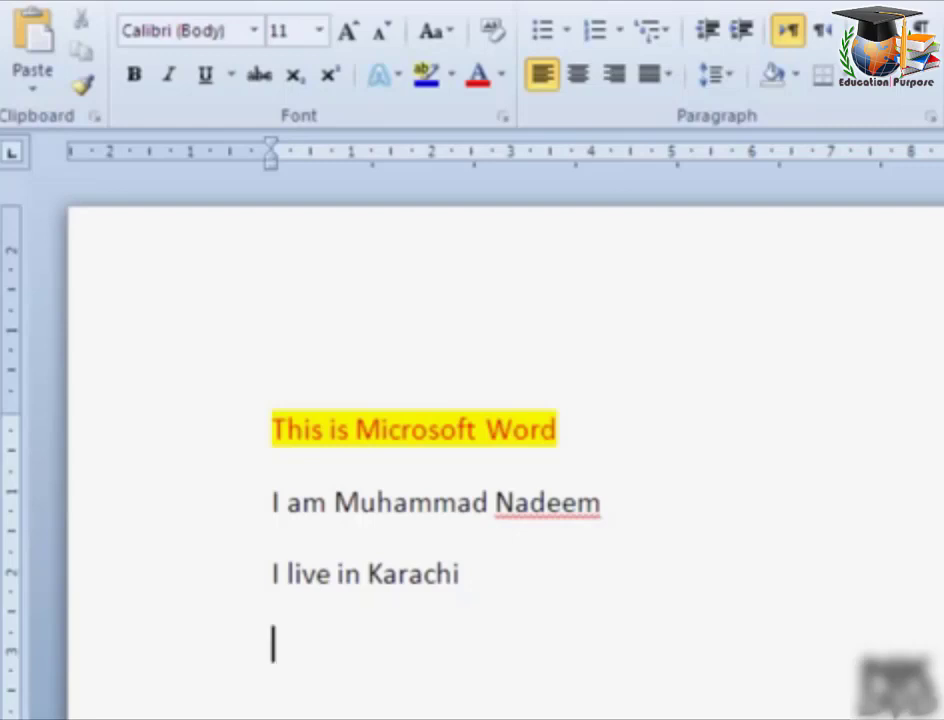
Type '8th' and '72feet' on the fourth line, then select the word 'feet'.
type("8")
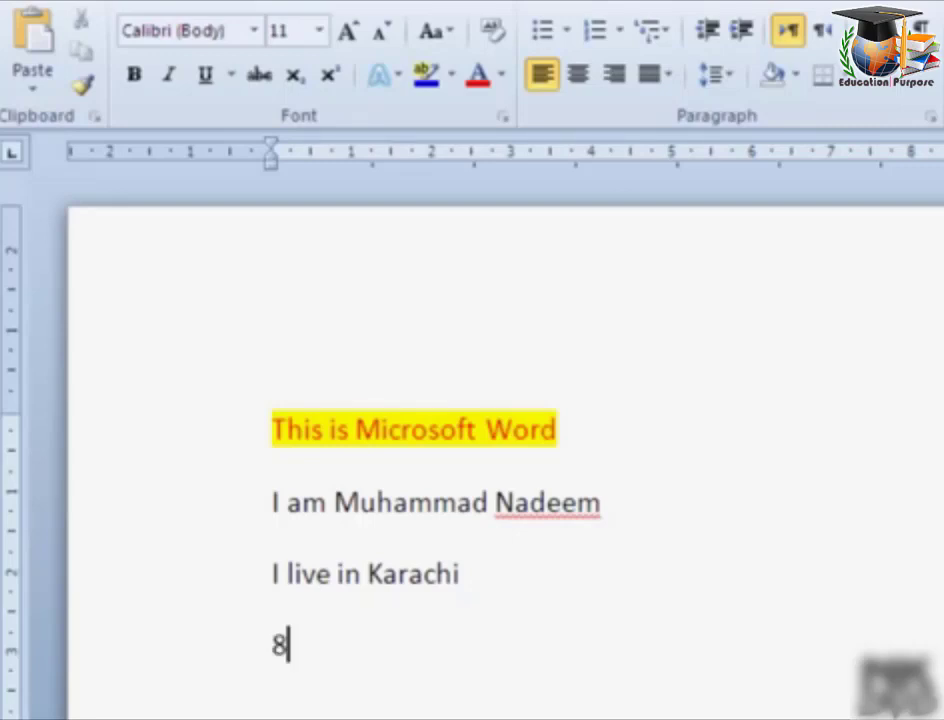
type("th")
type("72")
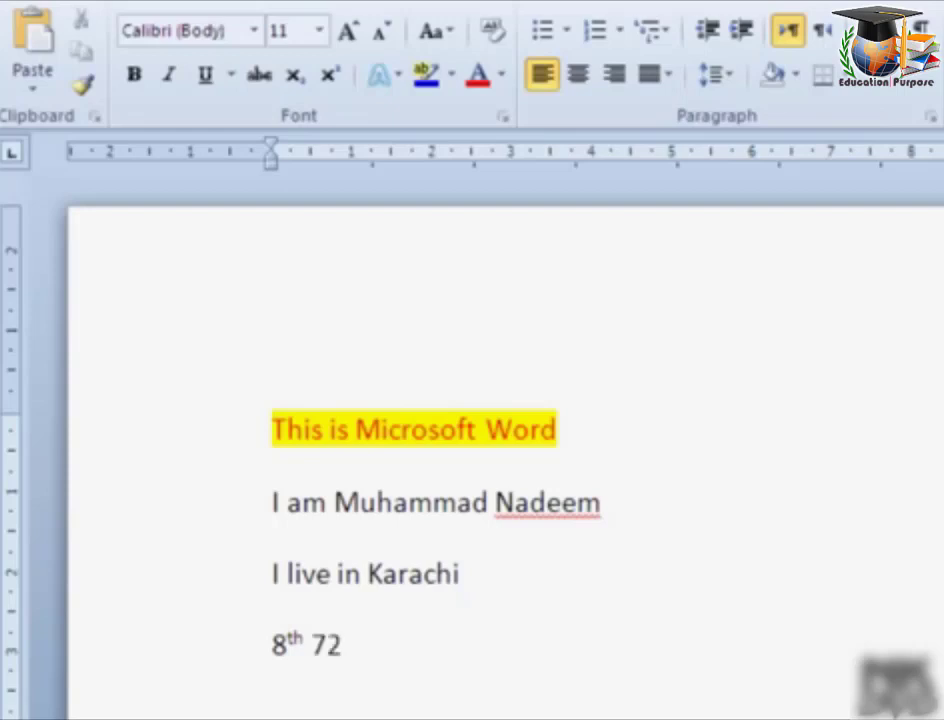
type("feet")
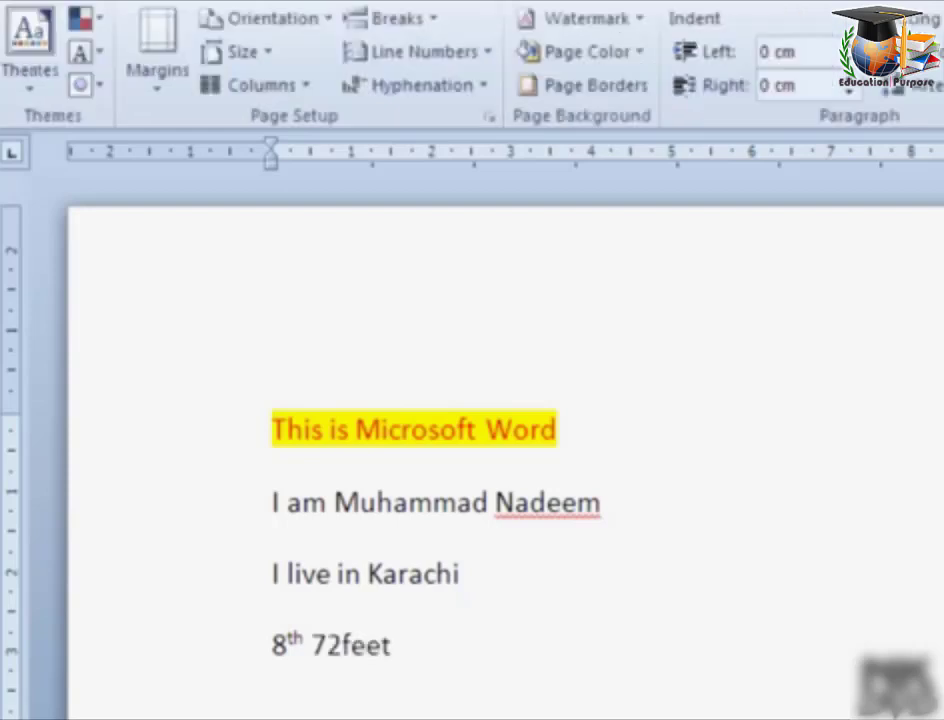
key("BackSpace")
key("Left")
key("Left")
key("Left")
key("Left")
key("Left")
key("Left")
key("Left")
key("Left")
key("Right")
key("Right")
key("Right")
key("Right")
key("Right")
key("Right")
key("Right")
key("Right")
key("BackSpace")
key("shift+Left")
key("shift+Left")
key("shift+Left")
key("shift+Left")
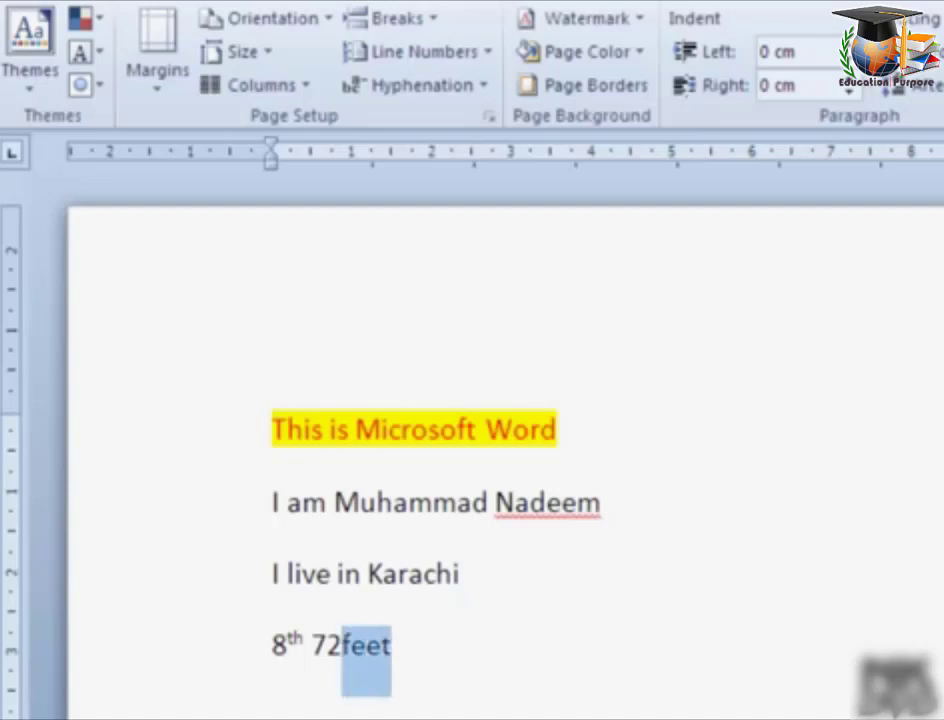
Make the word 'feet' after 72 superscript using the Home tab's x² button.
left_click(40, 2)
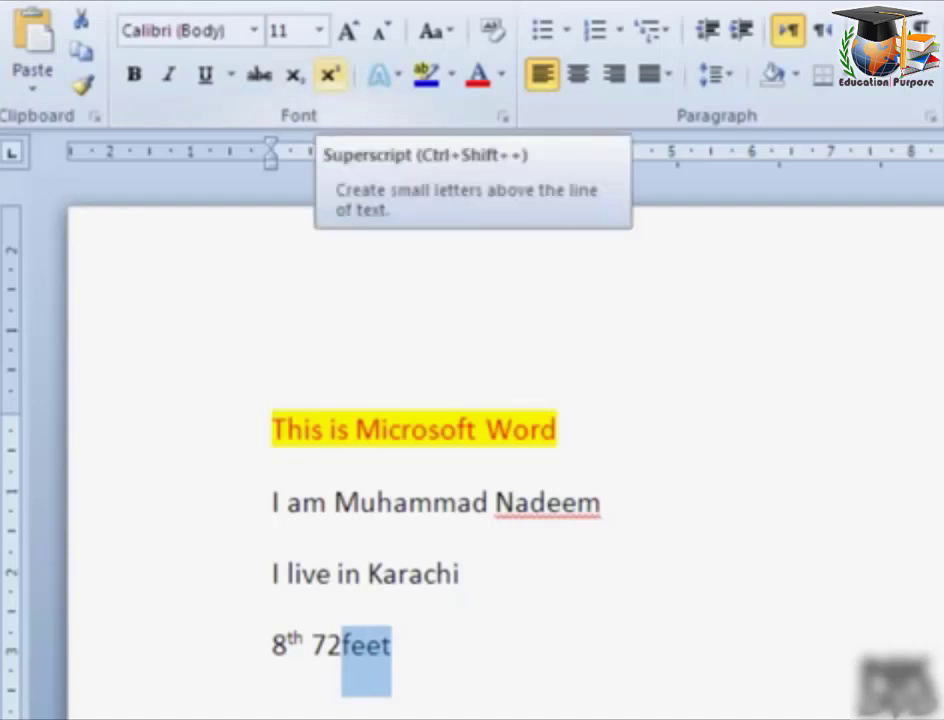
left_click(330, 75)
left_click(384, 642)
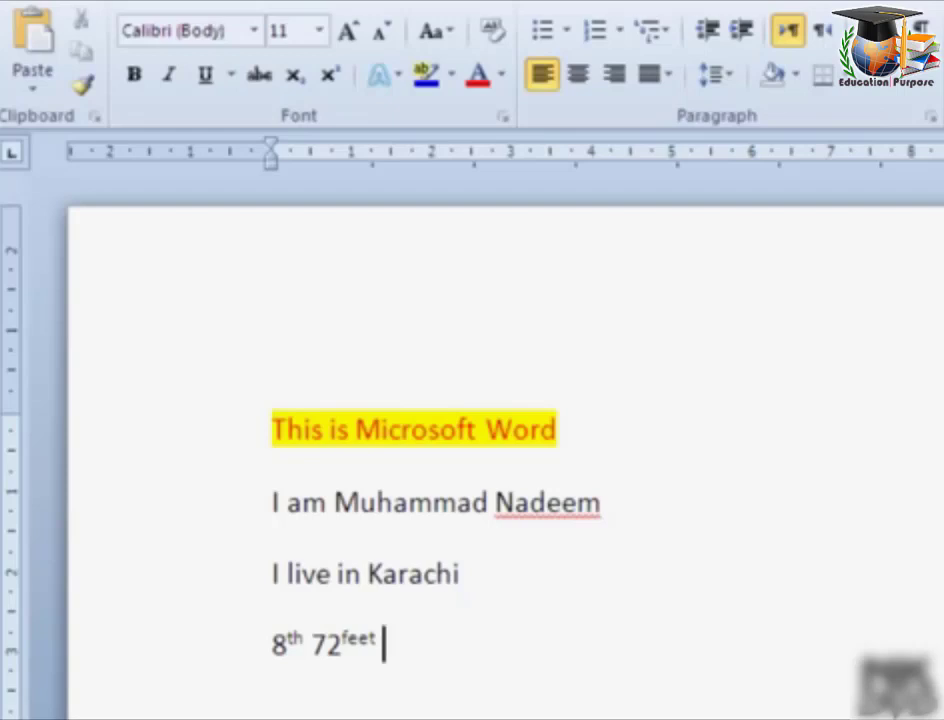
Make the surname on the second line subscript.
double_click(547, 502)
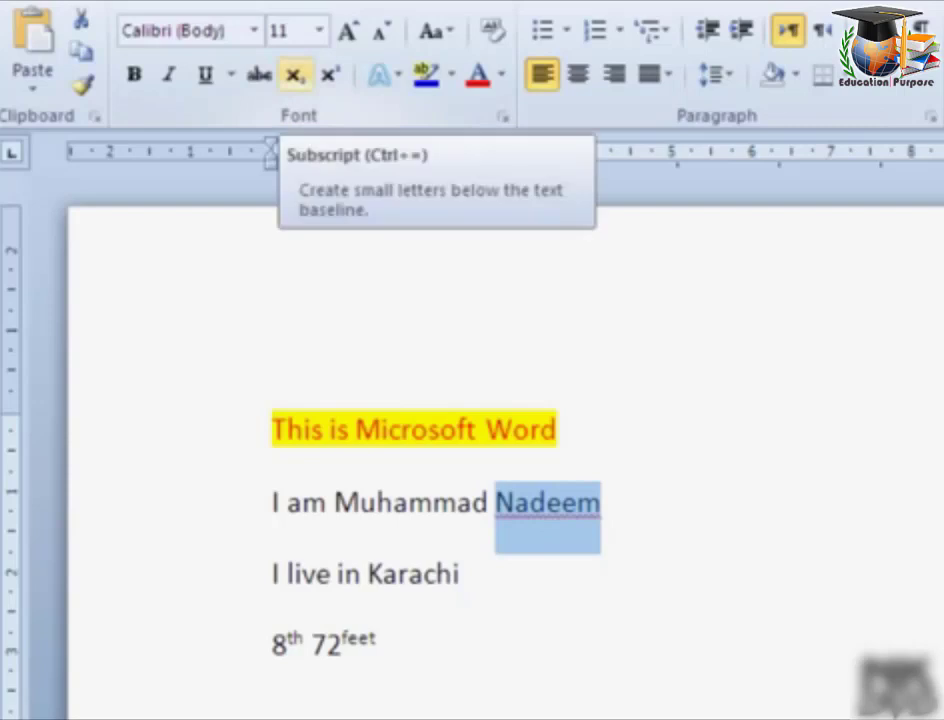
left_click(293, 75)
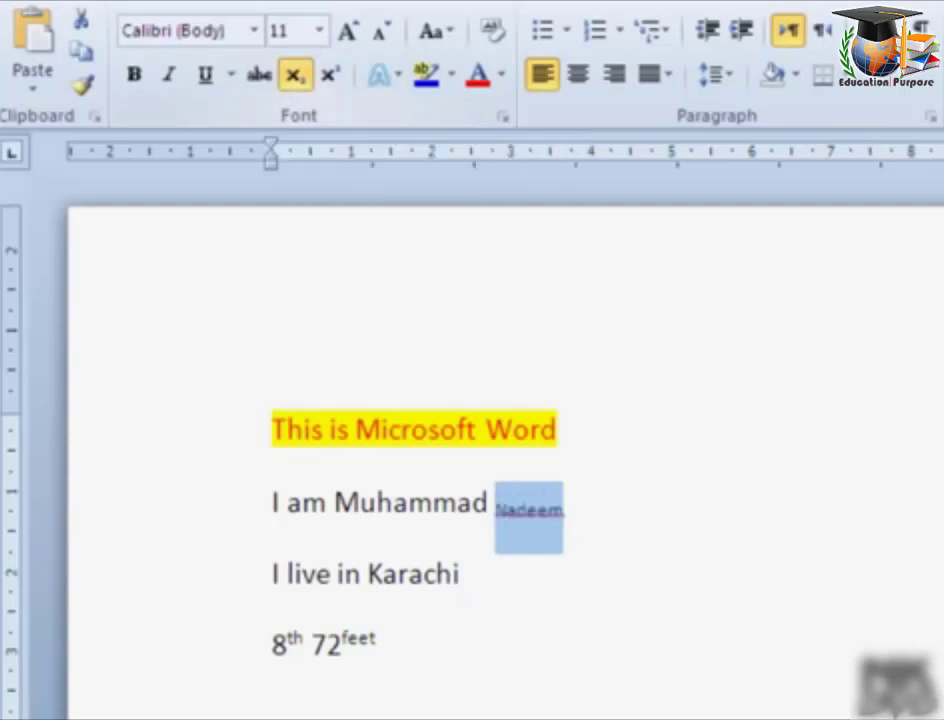
left_click(460, 573)
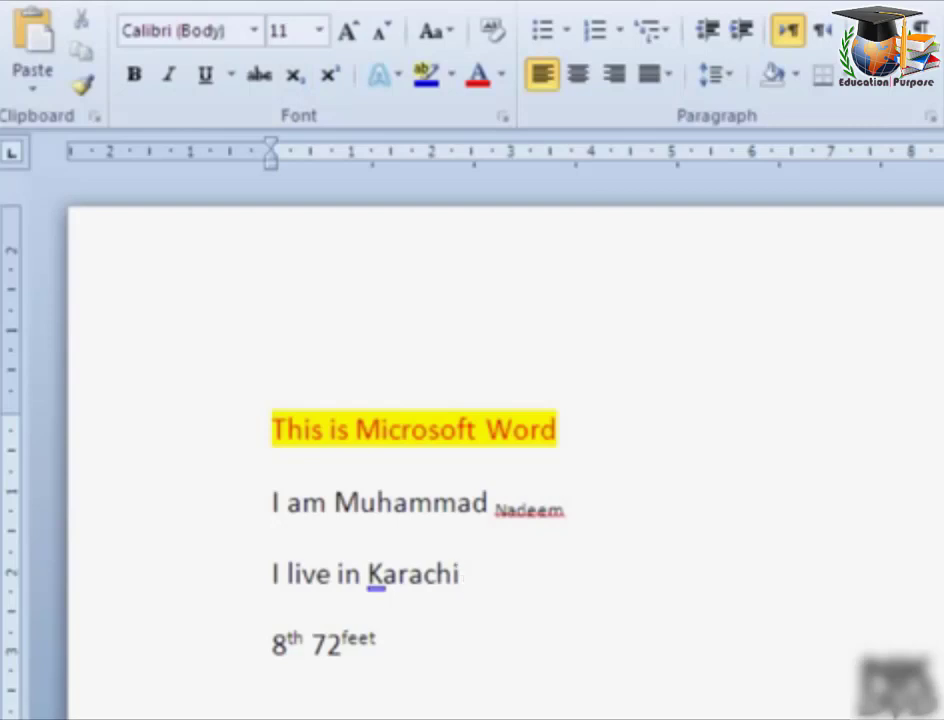
Underline the entire second (name) line.
left_click_drag(572, 505, 272, 503)
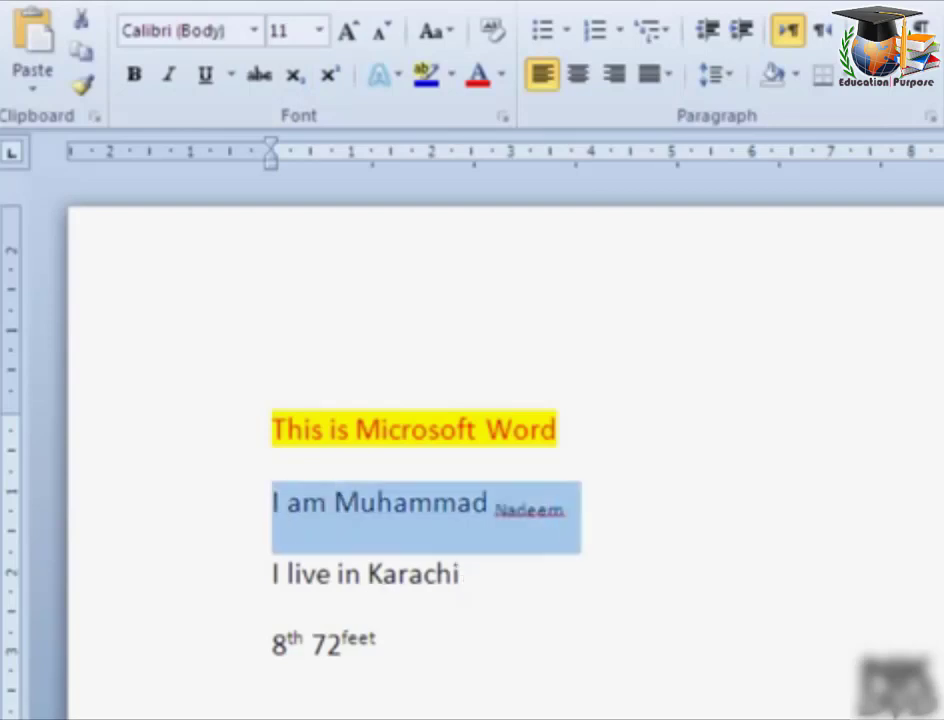
left_click(205, 75)
key("Right")
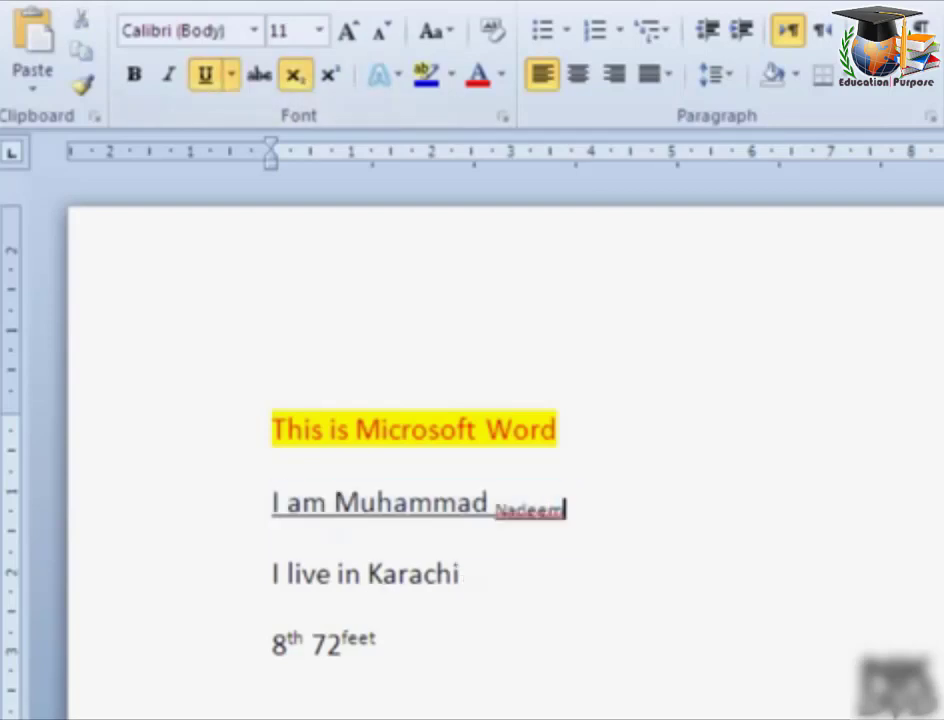
scroll(480, 460, "up", 1, "ctrl")
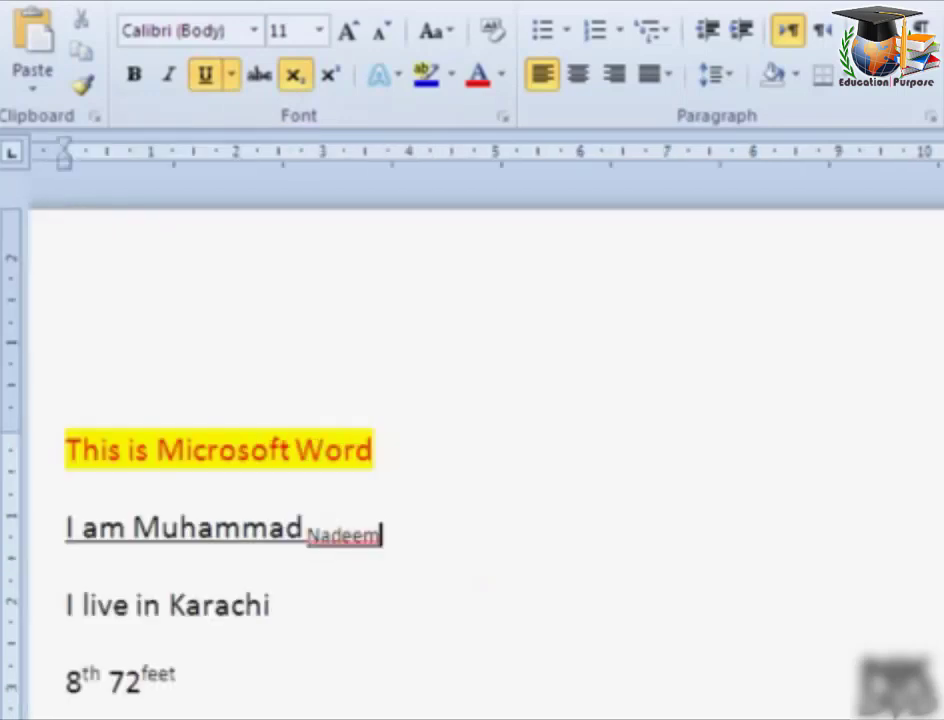
scroll(480, 460, "up", 1, "ctrl")
scroll(250, 500, "up", 1, "ctrl")
scroll(250, 500, "up", 1, "ctrl")
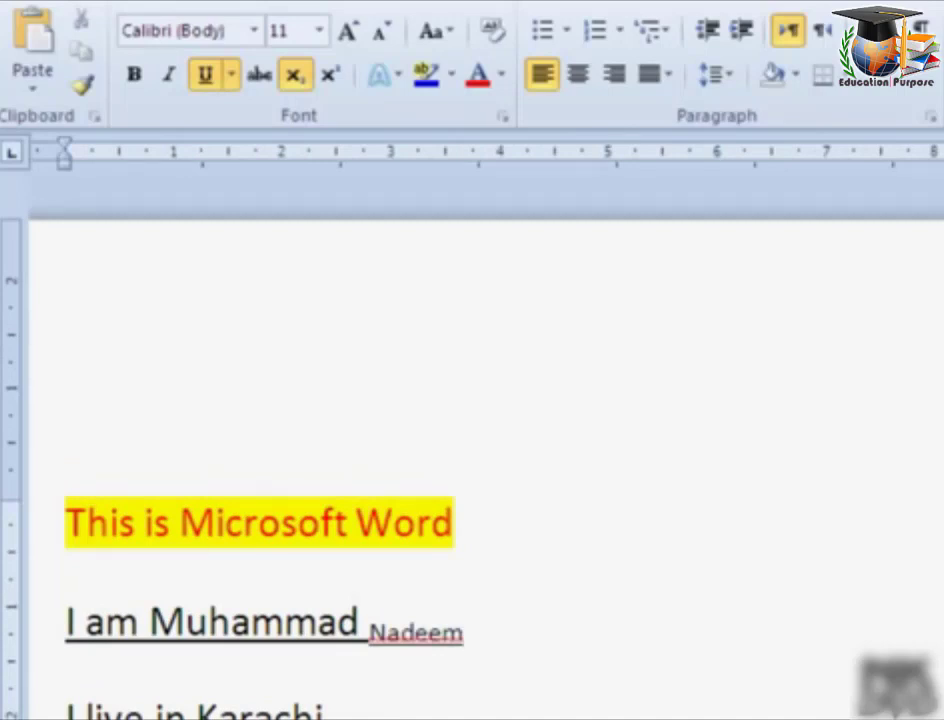
Remove the subscript from the surname with Ctrl+=, then make it superscript instead.
left_click(401, 632)
key("End")
key("shift+Left")
key("shift+Left")
key("shift+Left")
key("shift+Left")
key("shift+Left")
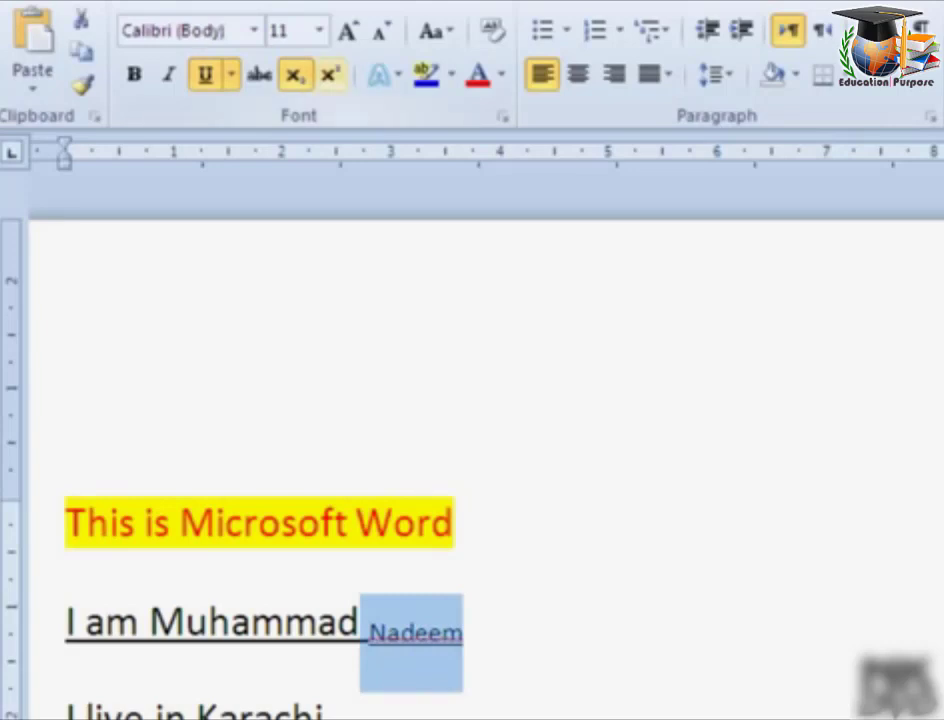
key("ctrl+equal")
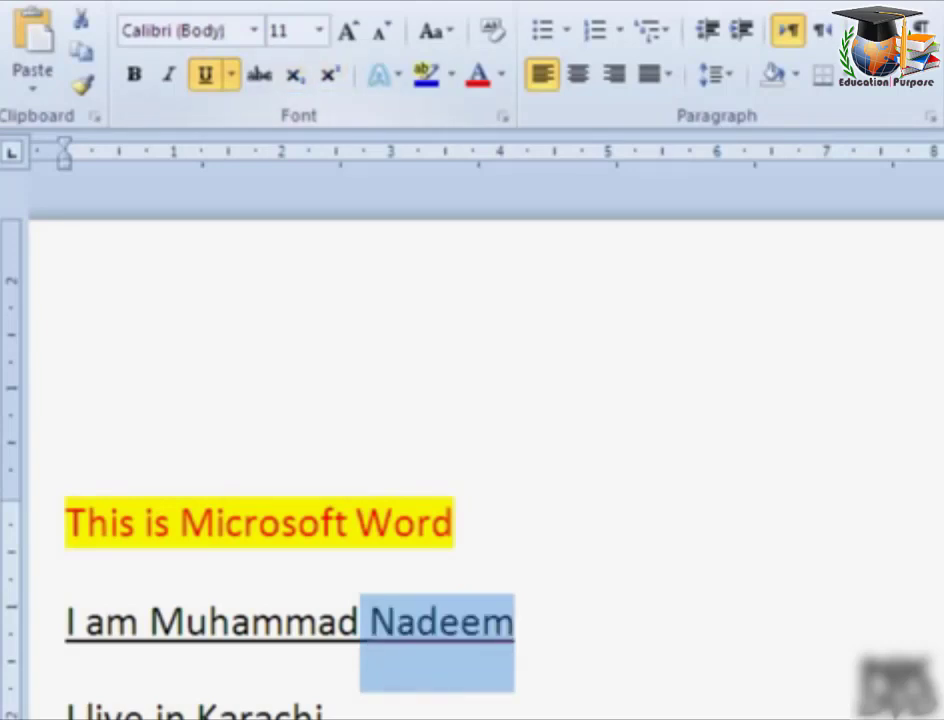
left_click(327, 710)
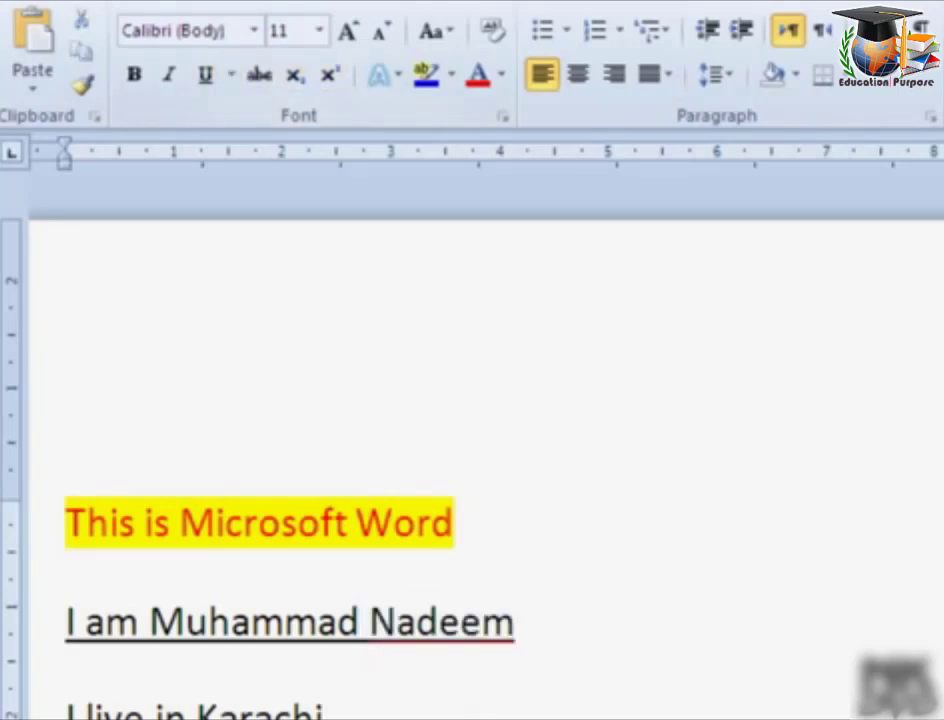
left_click_drag(370, 622, 514, 622)
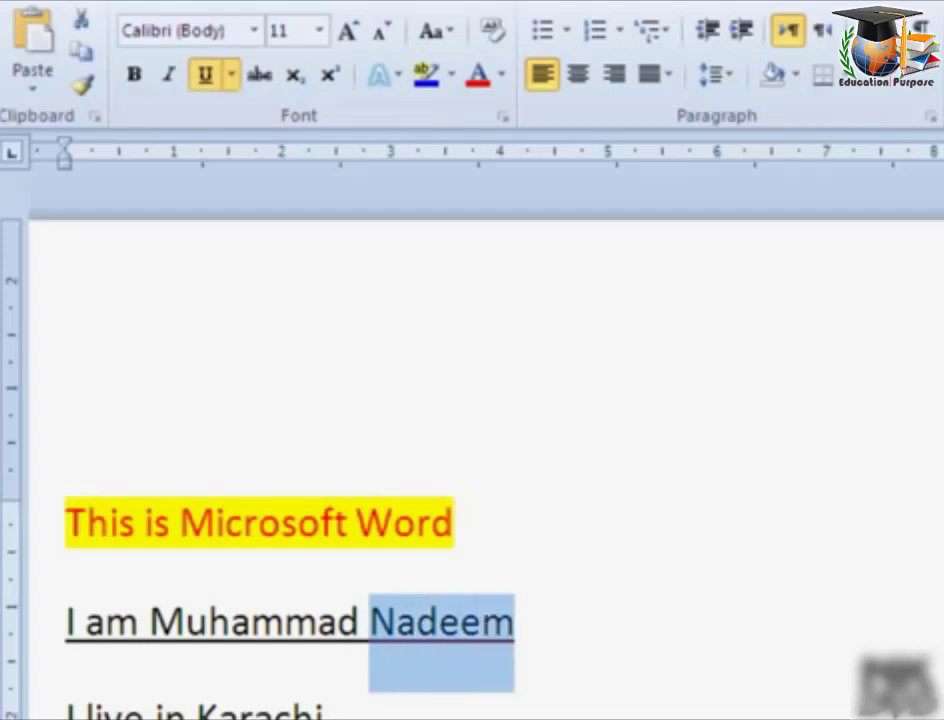
left_click(330, 75)
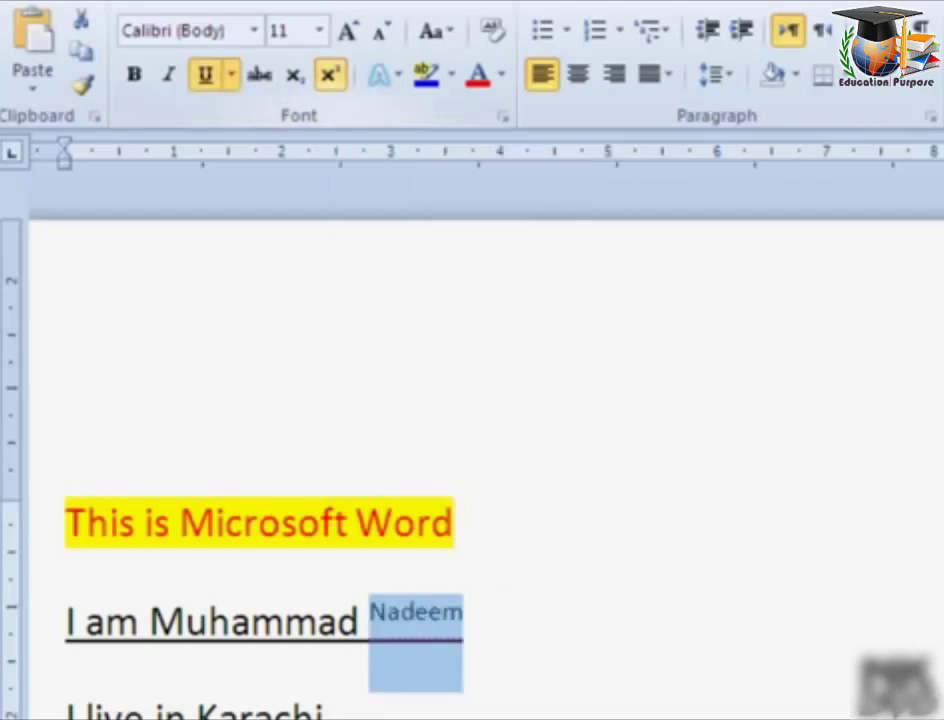
left_click(463, 620)
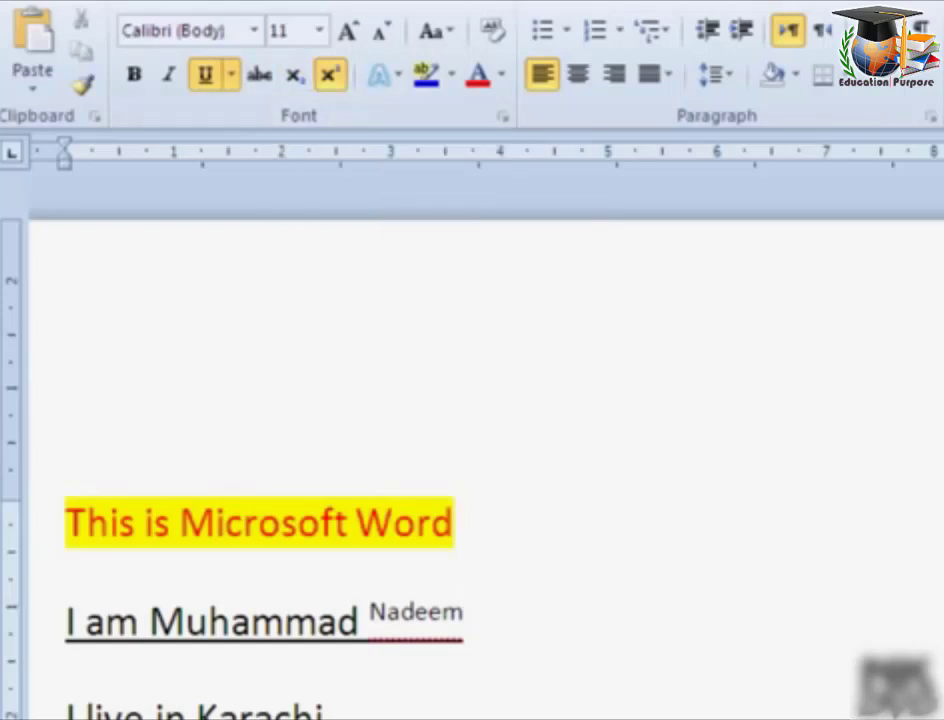
key("Down")
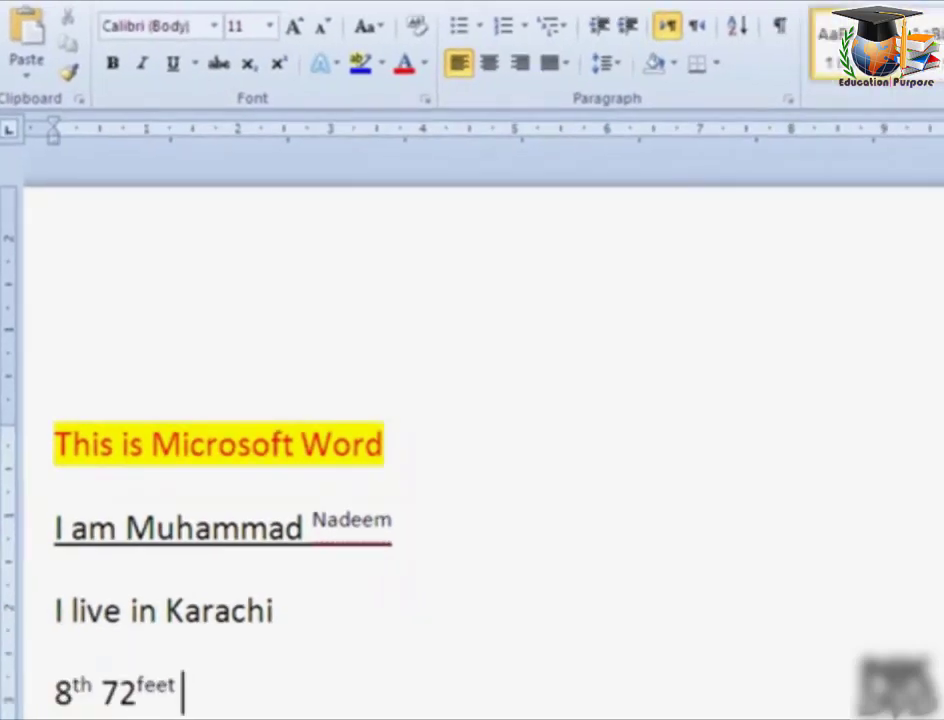
left_click_drag(165, 610, 273, 610)
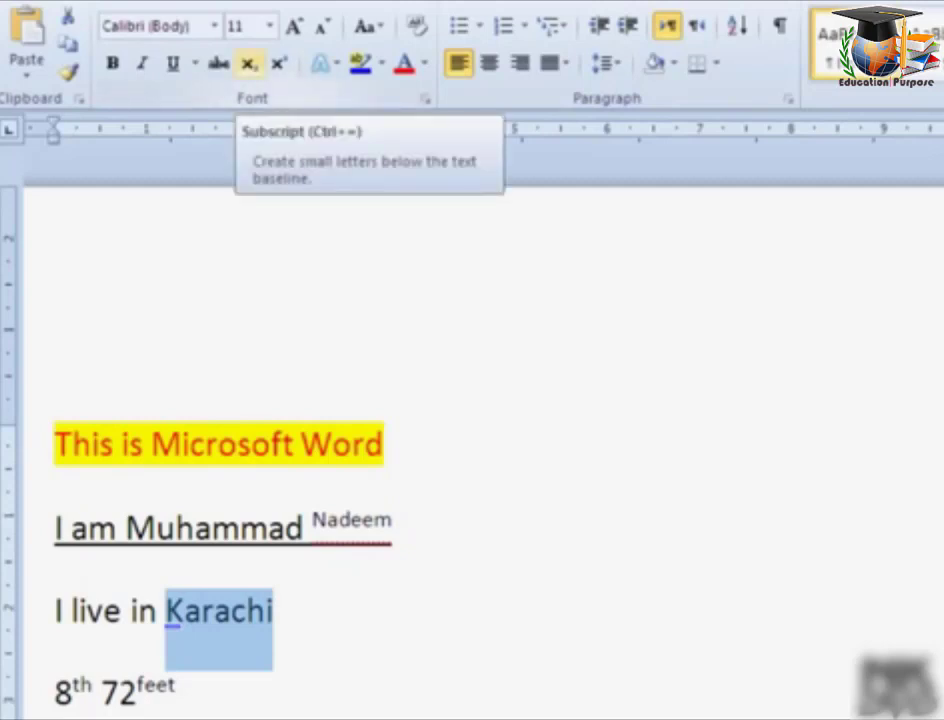
left_click(248, 63)
left_click(237, 619)
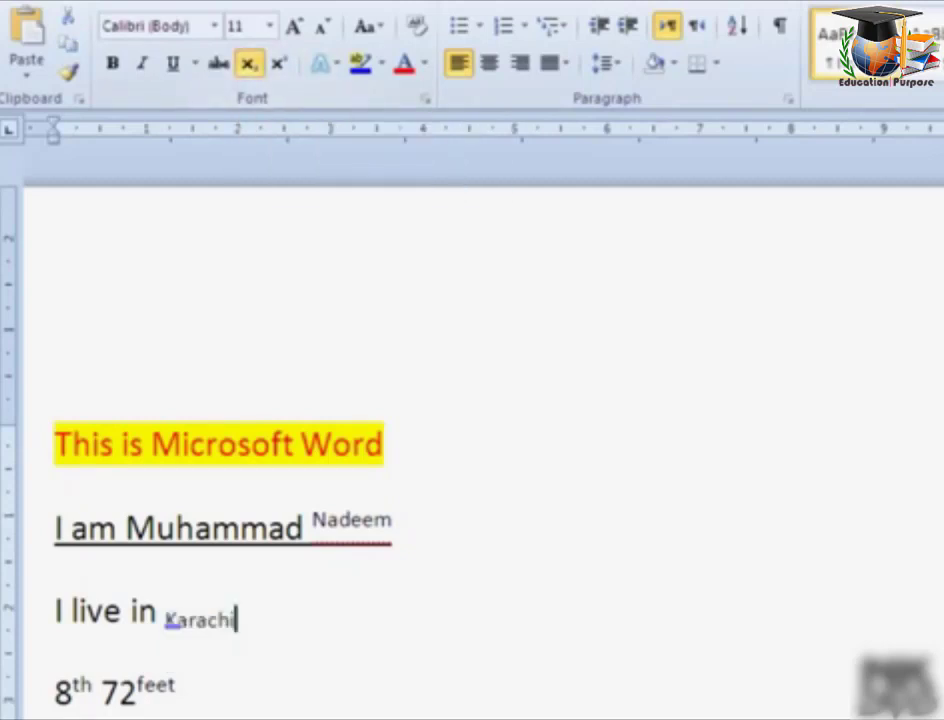
left_click(178, 688)
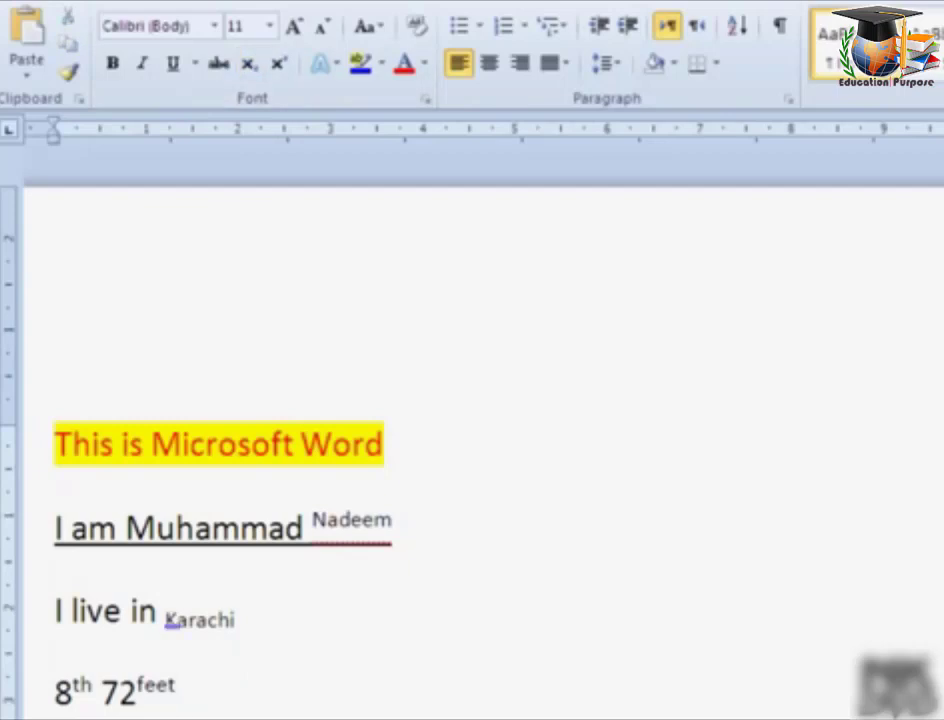
double_click(199, 619)
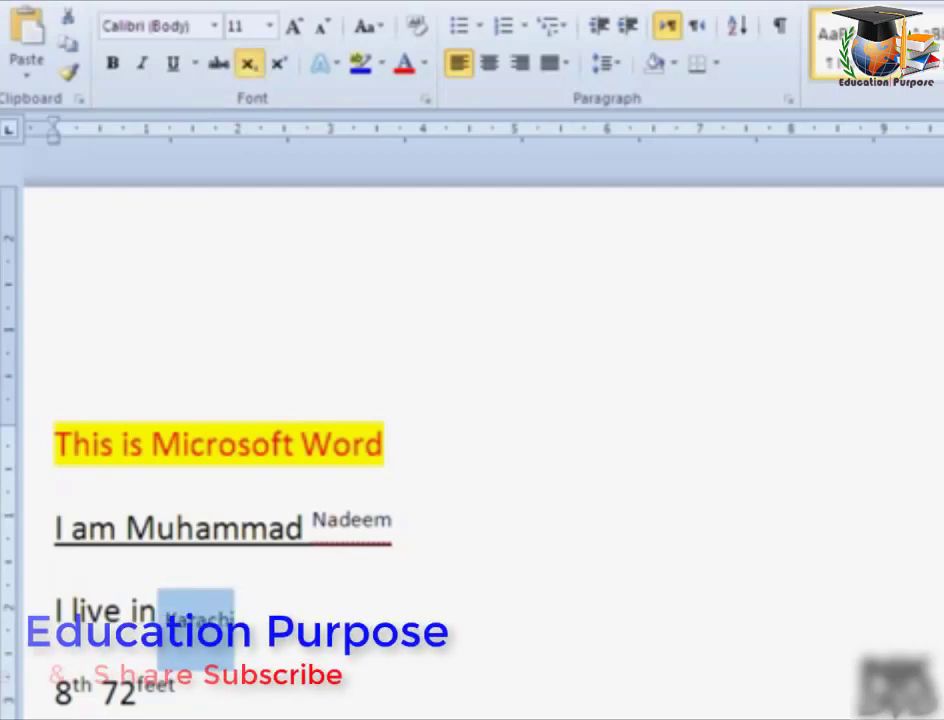
left_click(278, 63)
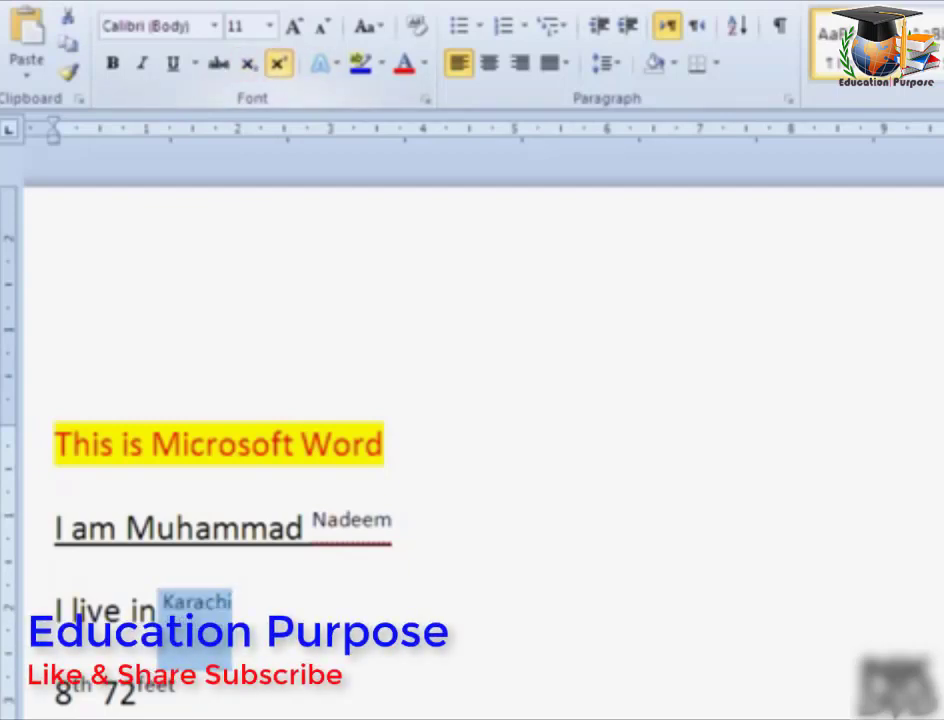
left_click(234, 602)
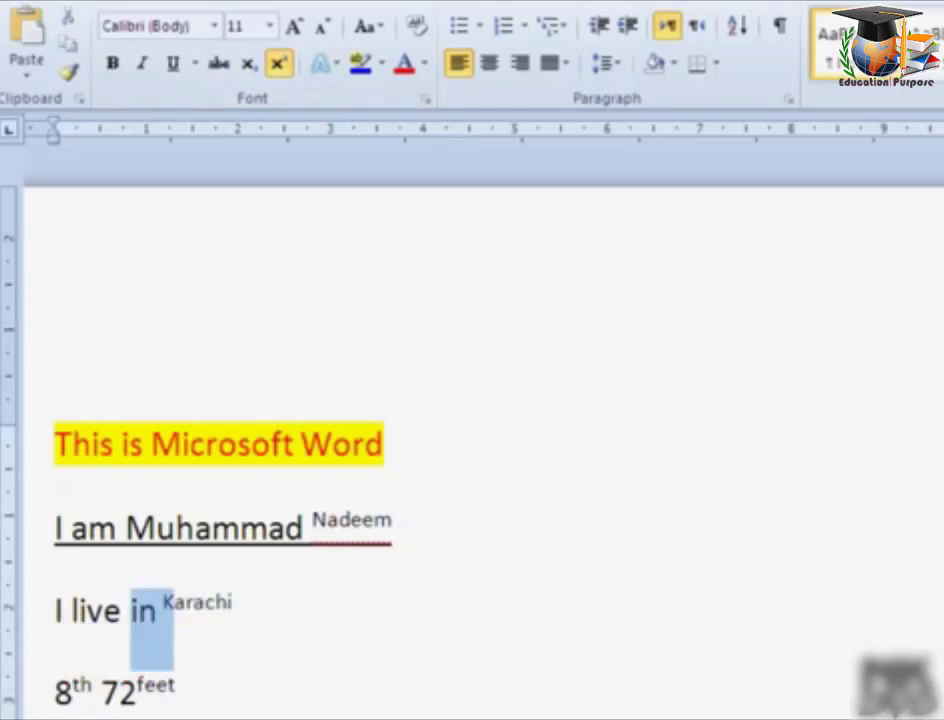
key("ctrl+shift+equal")
key("shift+Left")
key("shift+Left")
key("shift+Left")
key("shift+Left")
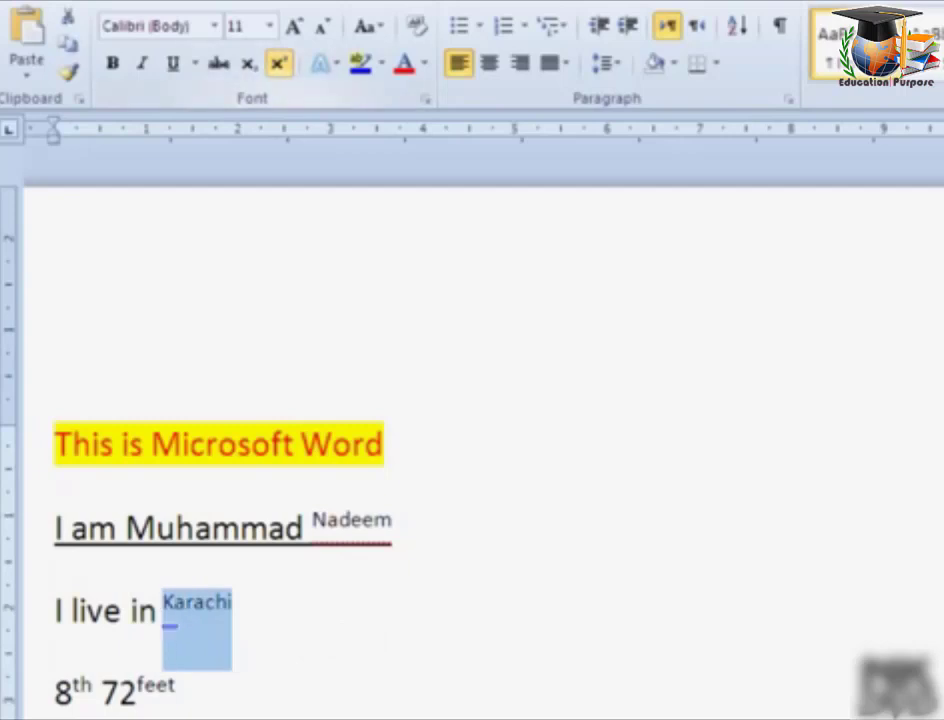
key("ctrl+shift+equal")
left_click(273, 610)
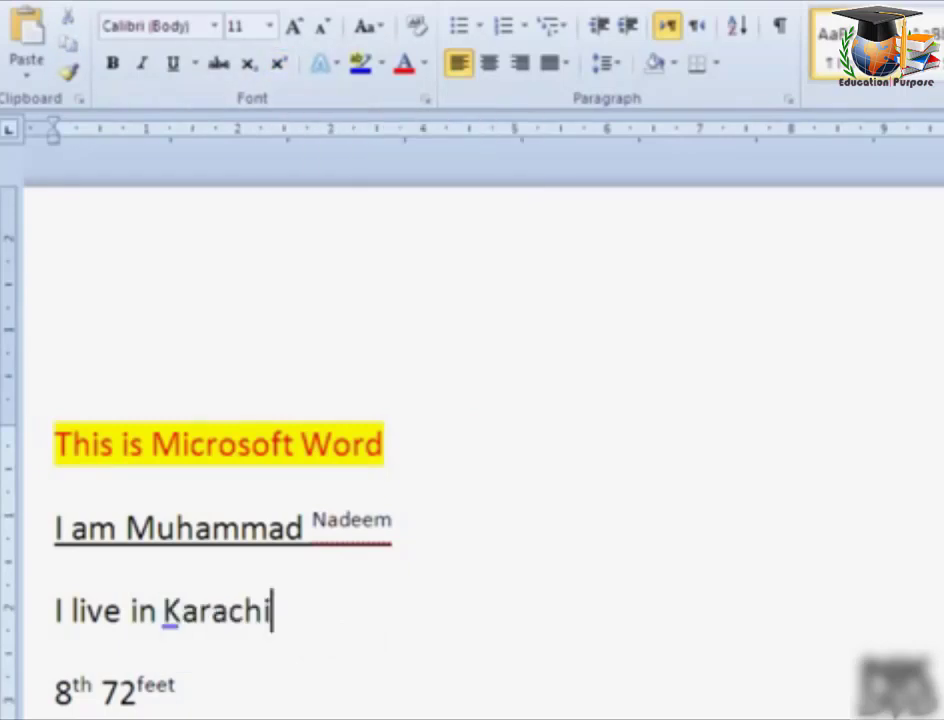